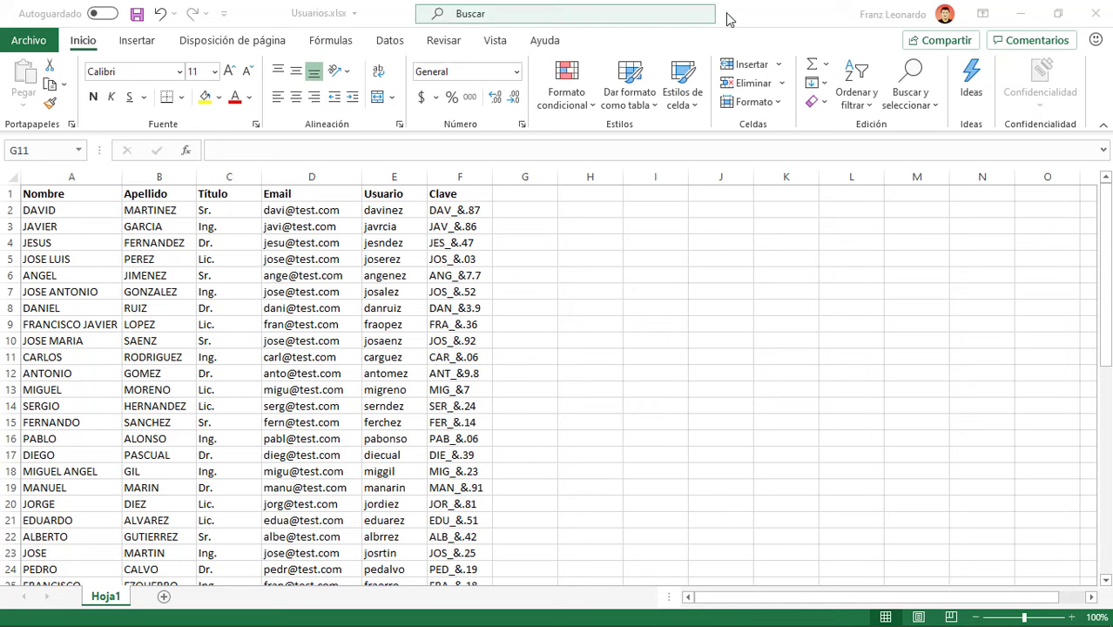
Step: Review the Excel user list's Nombre, Usuario and Clave columns and scroll through the names
{"action": "left_click", "coordinate": [763, 16]}
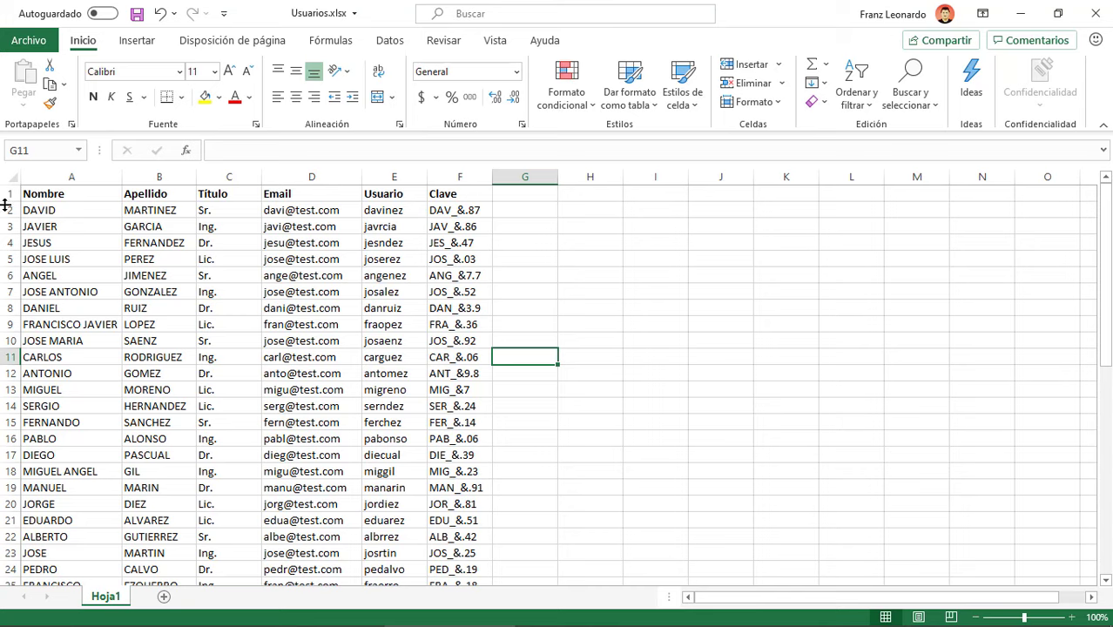
{"action": "left_click", "coordinate": [63, 192]}
{"action": "left_click", "coordinate": [378, 194]}
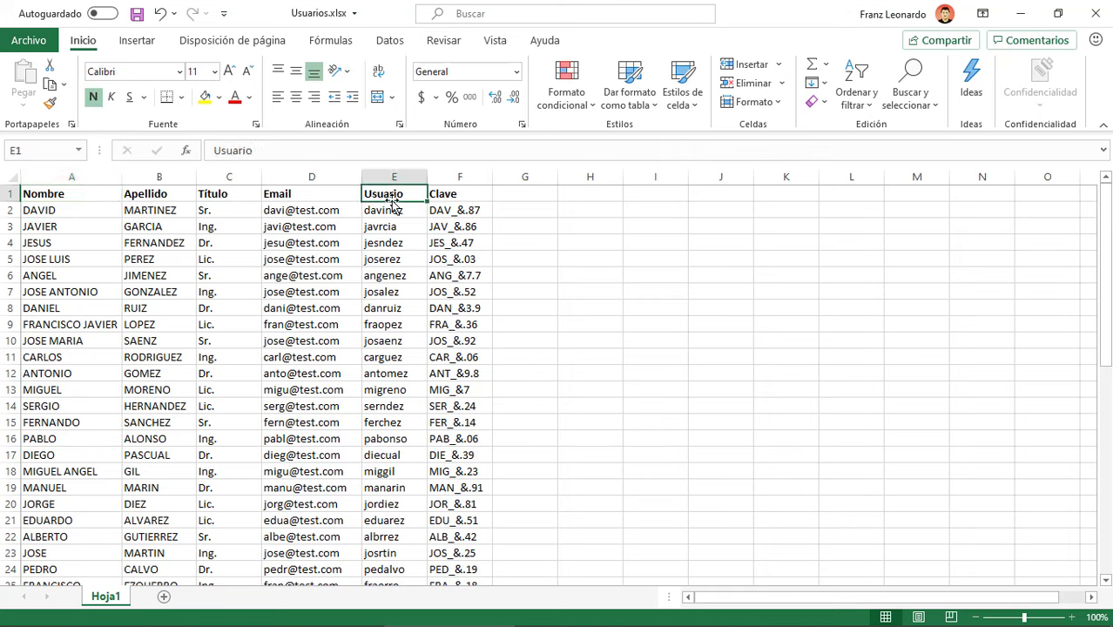
{"action": "left_click", "coordinate": [454, 197]}
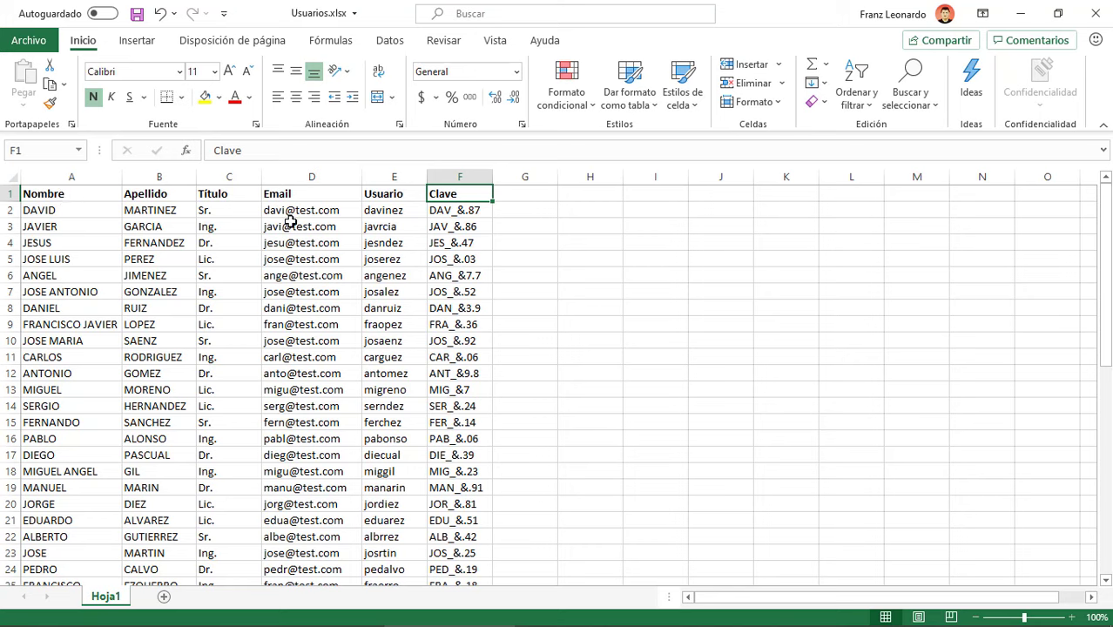
{"action": "left_click", "coordinate": [35, 224]}
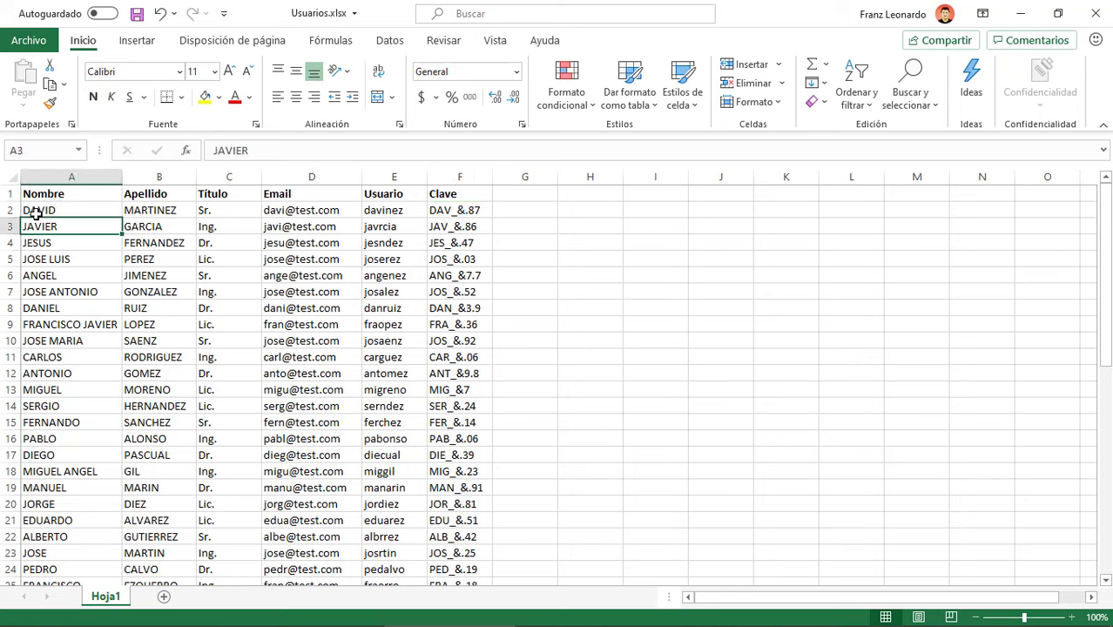
{"action": "scroll", "coordinate": [86, 361], "scroll_direction": "down", "scroll_amount": 1}
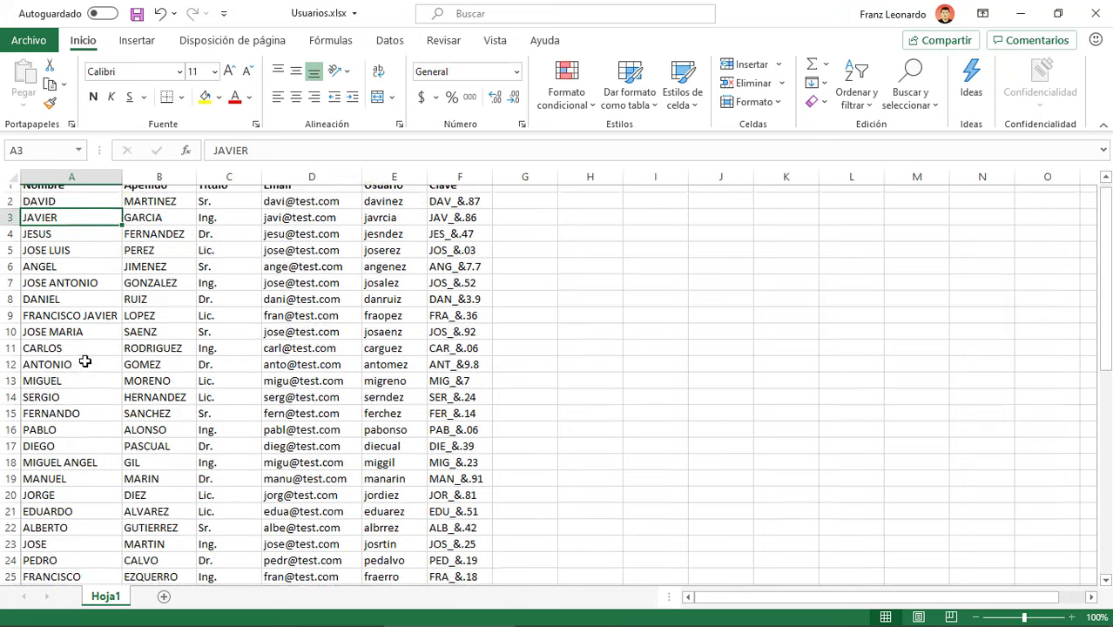
{"action": "scroll", "coordinate": [83, 362], "scroll_direction": "down", "scroll_amount": 8}
{"action": "scroll", "coordinate": [82, 362], "scroll_direction": "down", "scroll_amount": 7}
{"action": "scroll", "coordinate": [287, 366], "scroll_direction": "up", "scroll_amount": 9}
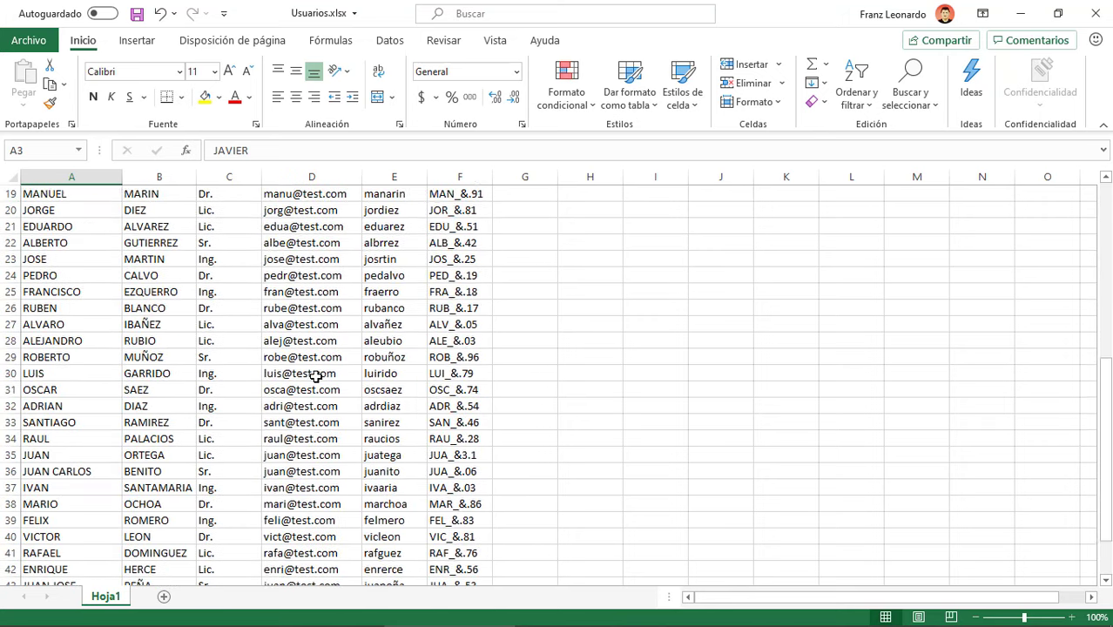
{"action": "scroll", "coordinate": [314, 379], "scroll_direction": "up", "scroll_amount": 6}
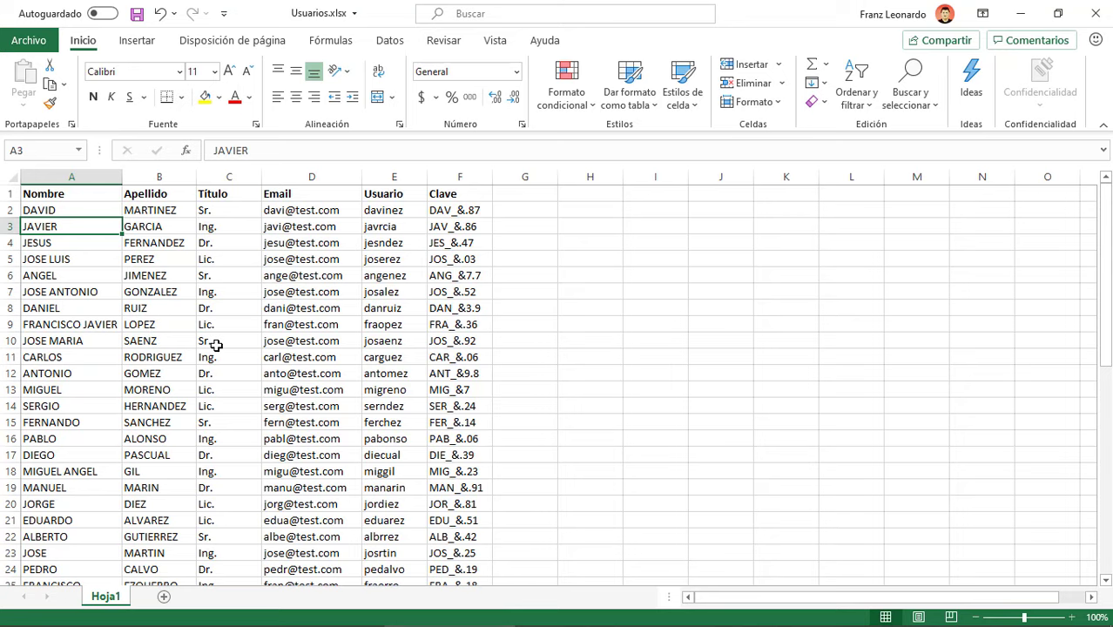
Step: Launch Outlook via an 'out' search and check its Información de cuentas, then return to the inbox
{"action": "key", "text": "super"}
{"action": "type", "text": "out"}
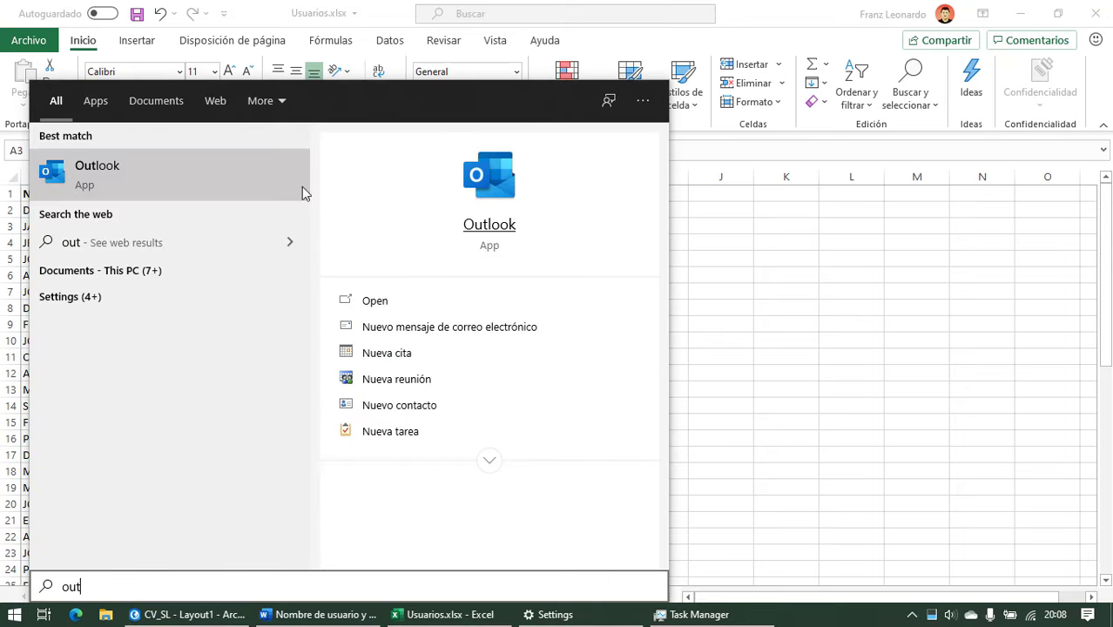
{"action": "left_click", "coordinate": [125, 182]}
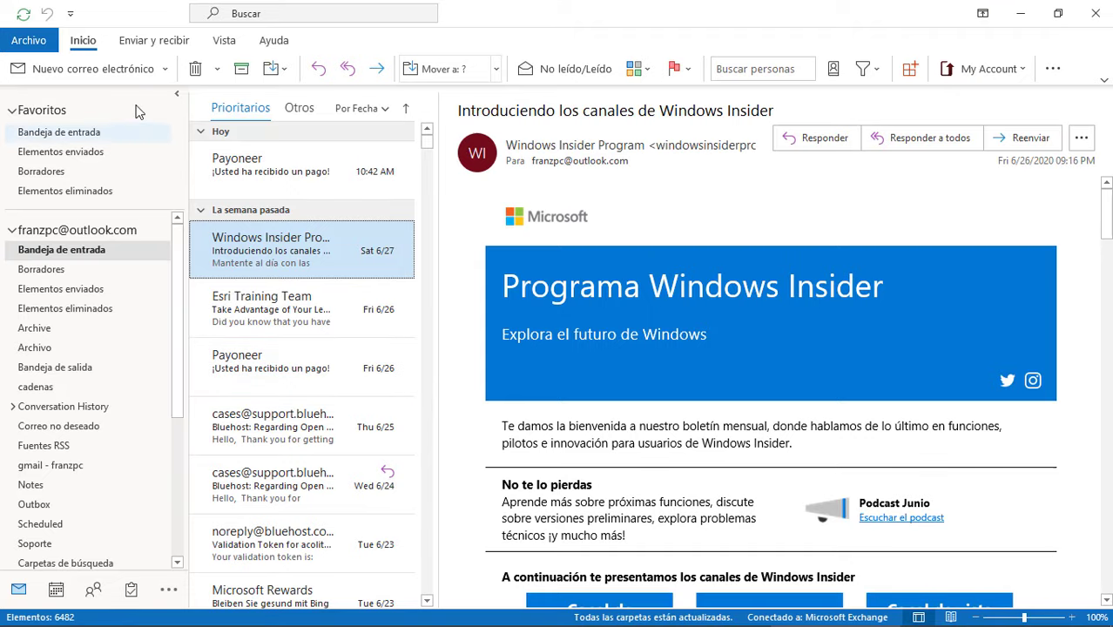
{"action": "left_click", "coordinate": [42, 44]}
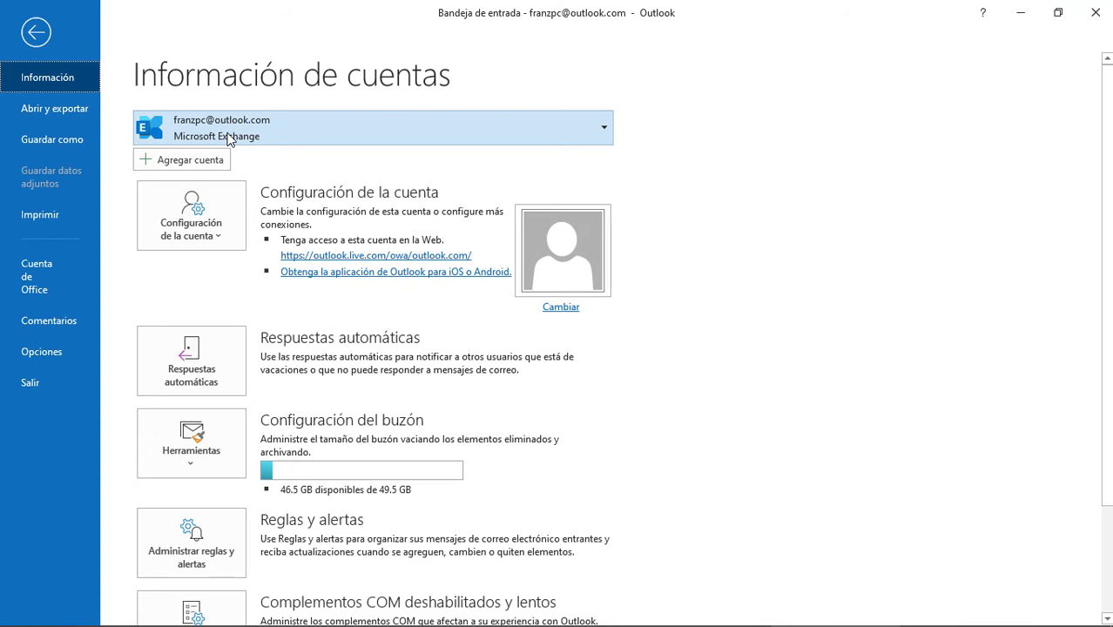
{"action": "key", "text": "Escape"}
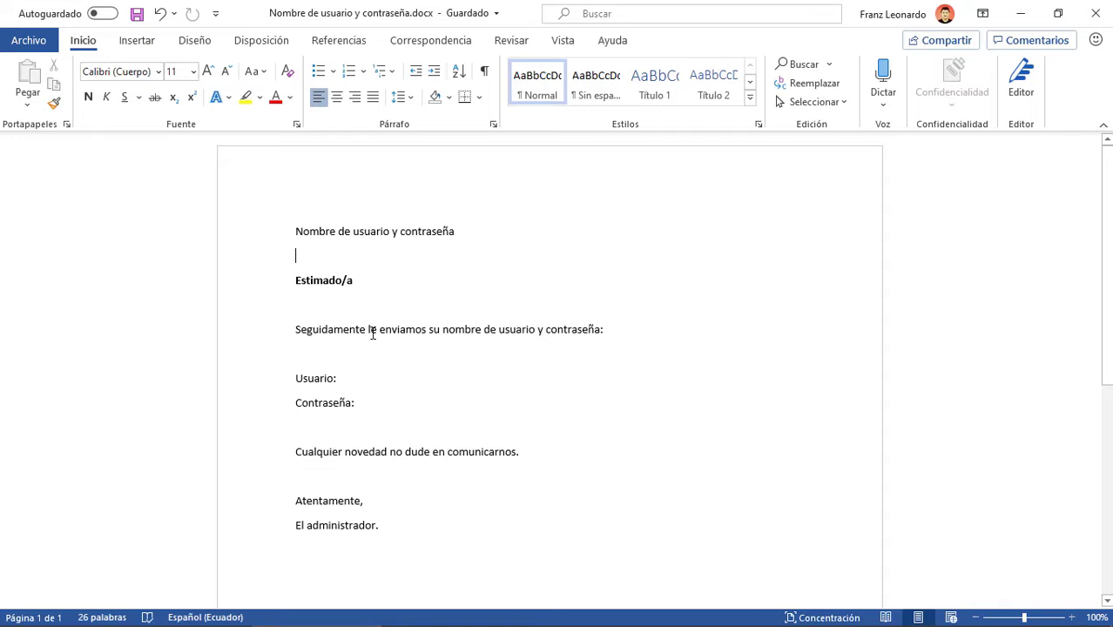
{"action": "left_click_drag", "start_coordinate": [384, 533], "coordinate": [294, 229]}
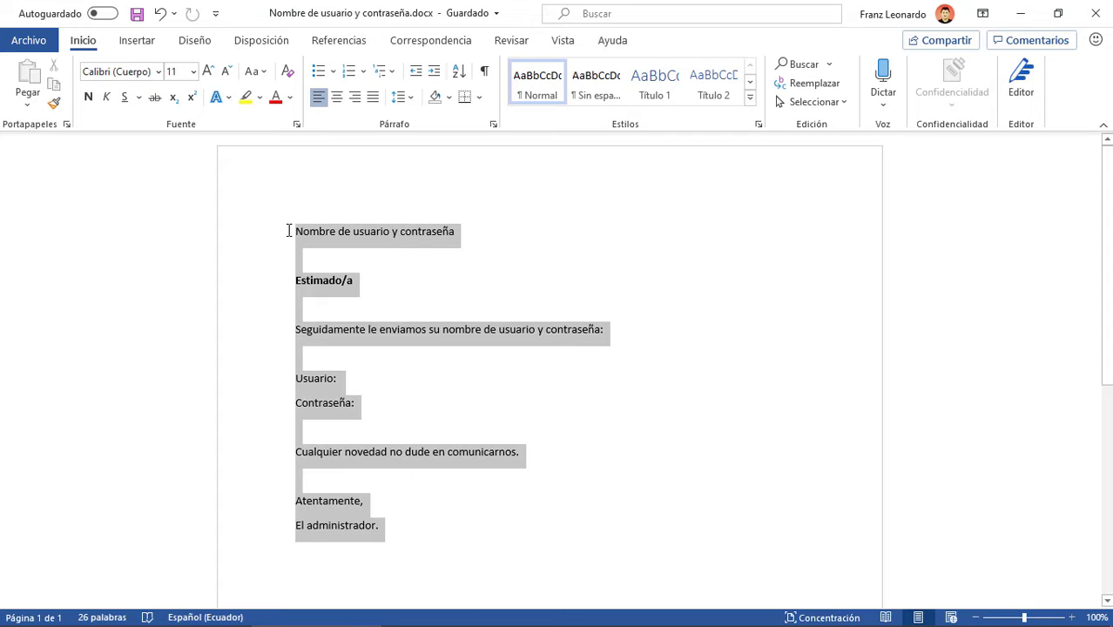
{"action": "left_click", "coordinate": [497, 235]}
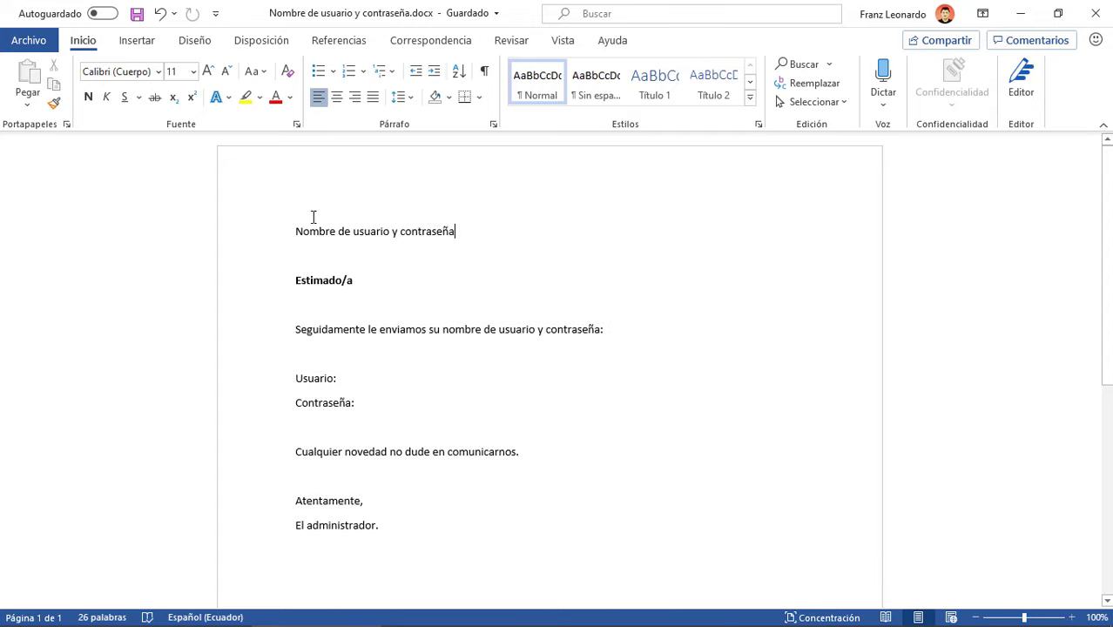
{"action": "left_click", "coordinate": [352, 285]}
Step: Set the Correspondencia merge type to Mensajes de correo electrónico and open Seleccionar destinatarios
{"action": "left_click", "coordinate": [439, 50]}
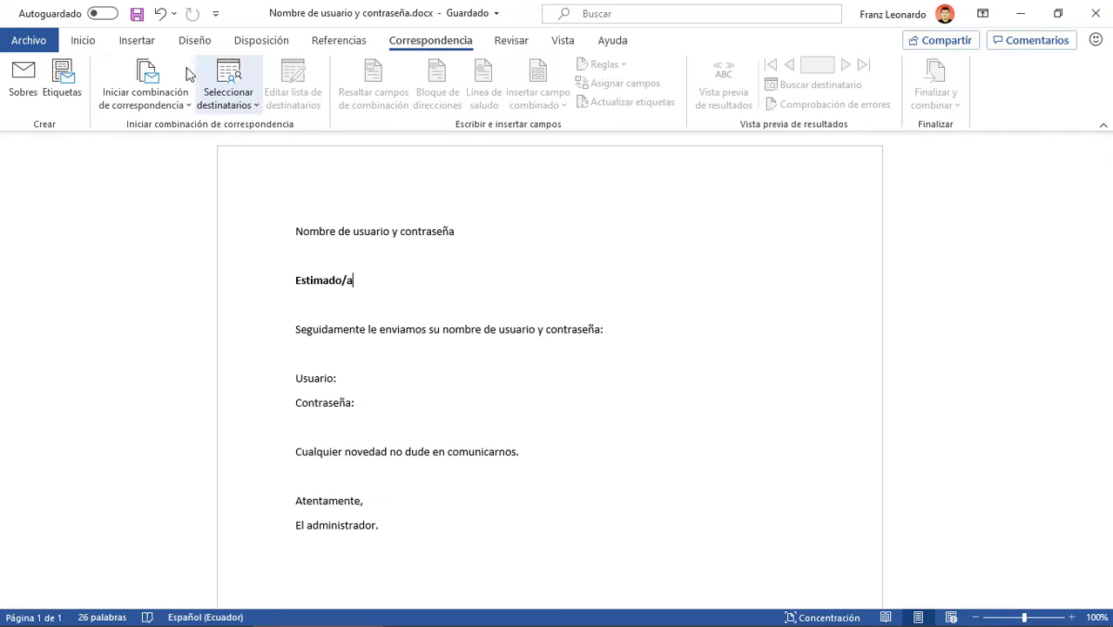
{"action": "left_click", "coordinate": [142, 105]}
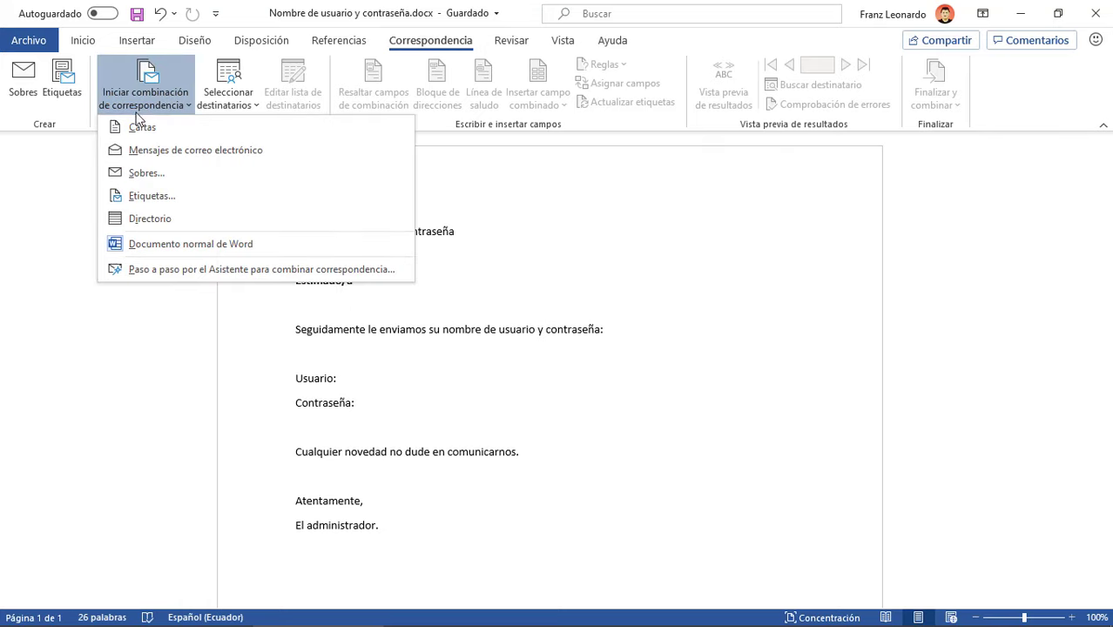
{"action": "left_click", "coordinate": [161, 152]}
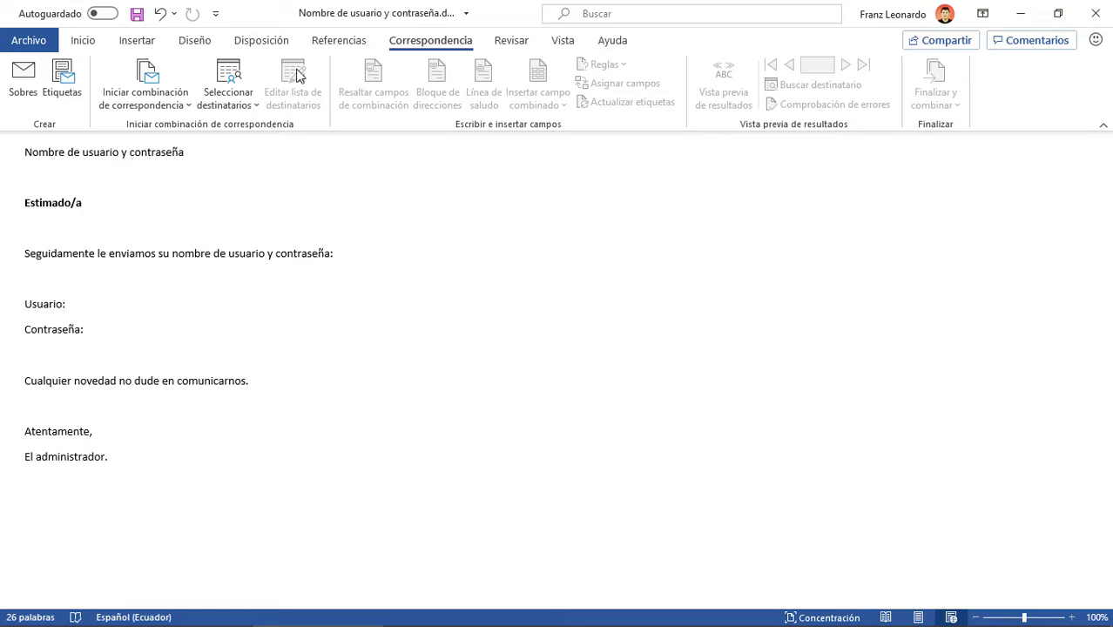
{"action": "left_click", "coordinate": [239, 107]}
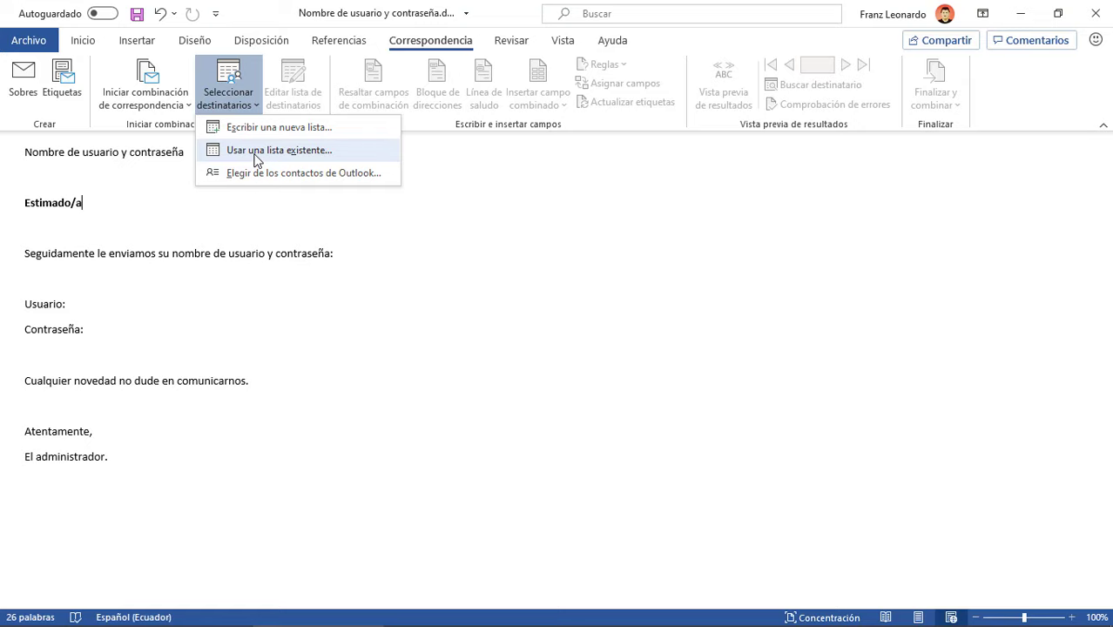
Step: Use the Excel user list's Hoja1$ sheet as recipients and add a blank line after Estimado/a
{"action": "left_click", "coordinate": [257, 151]}
{"action": "left_click", "coordinate": [415, 393]}
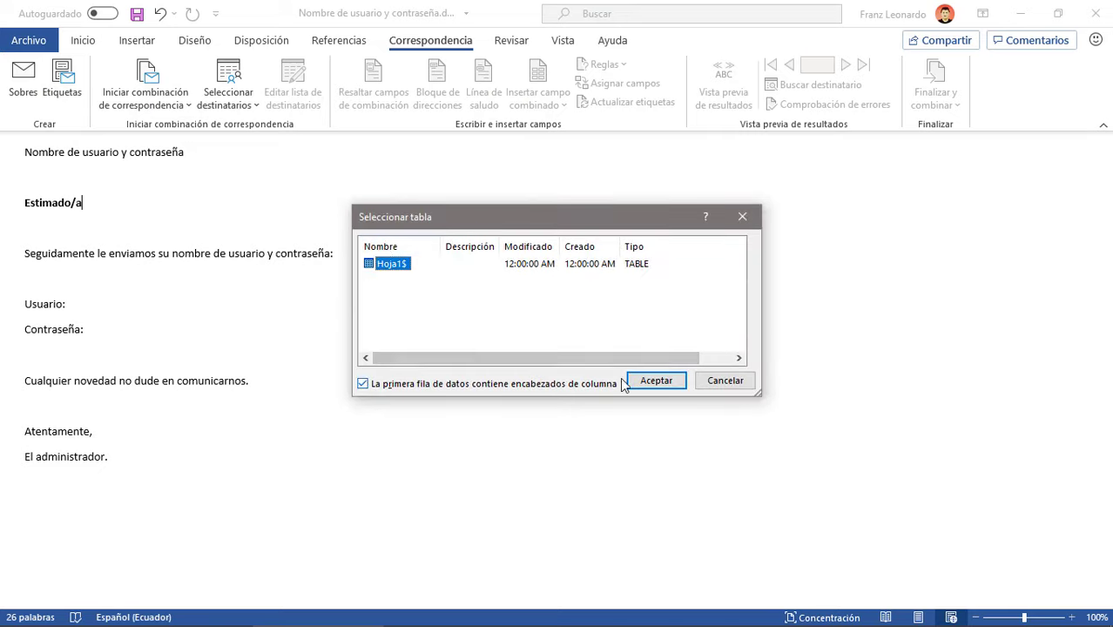
{"action": "left_click", "coordinate": [656, 383]}
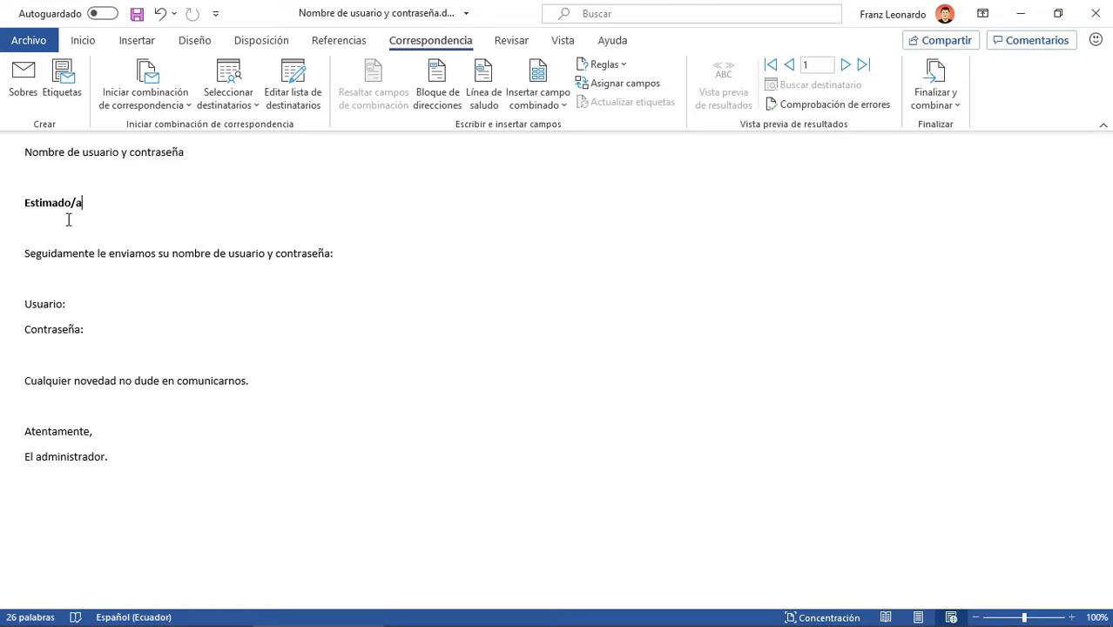
{"action": "key", "text": "Return"}
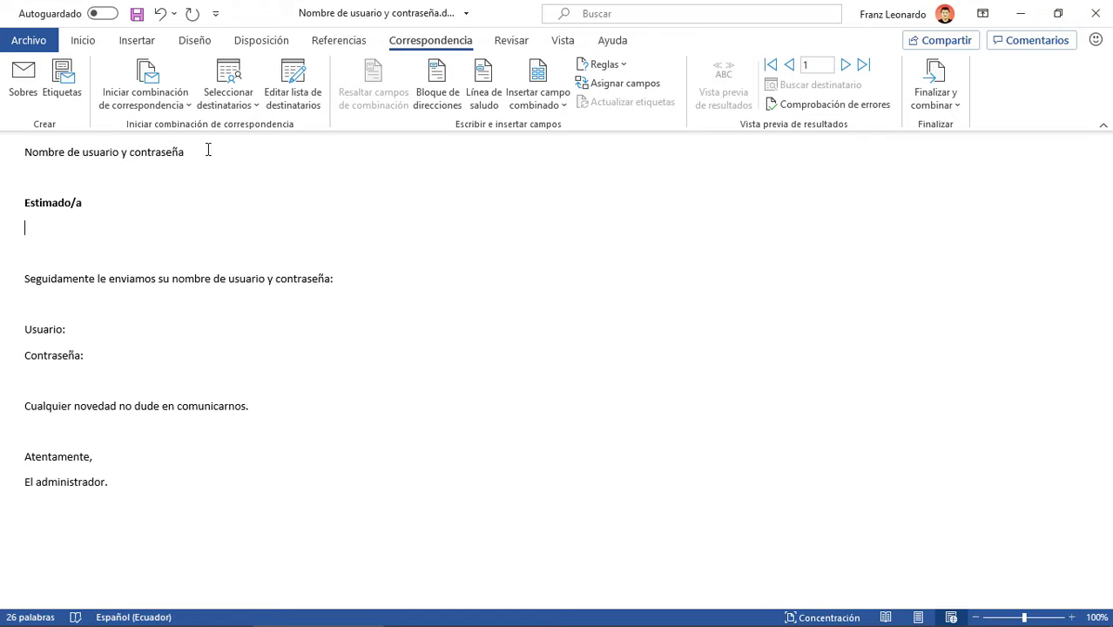
Step: Insert the «Título», «Nombre» and «Apellido» merge fields on the line under Estimado/a
{"action": "left_click", "coordinate": [535, 104]}
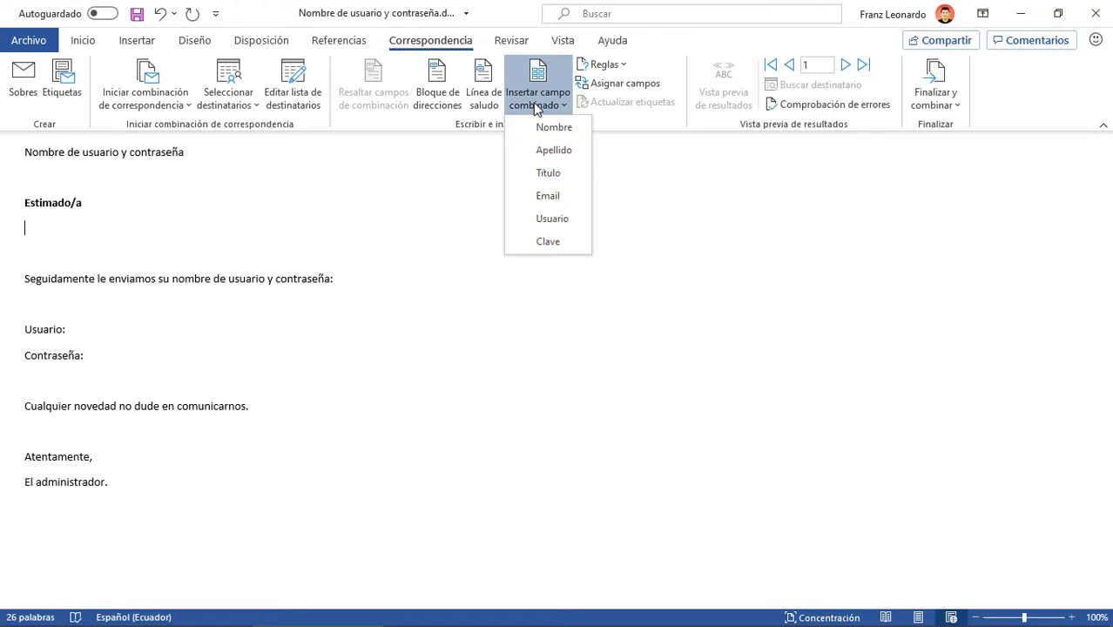
{"action": "left_click", "coordinate": [557, 173]}
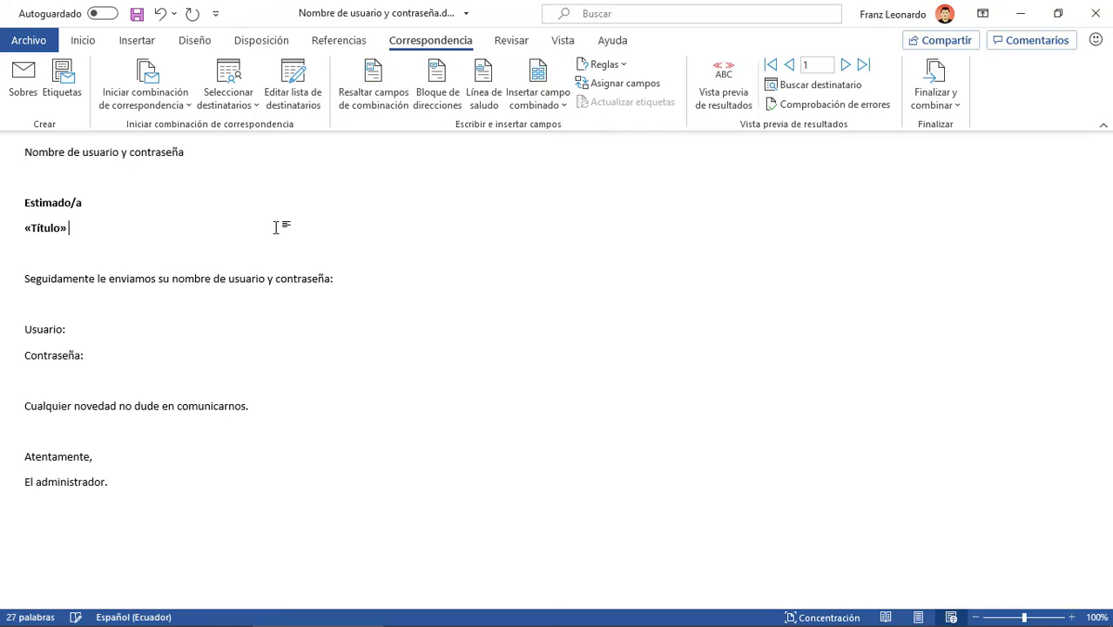
{"action": "left_click", "coordinate": [550, 105]}
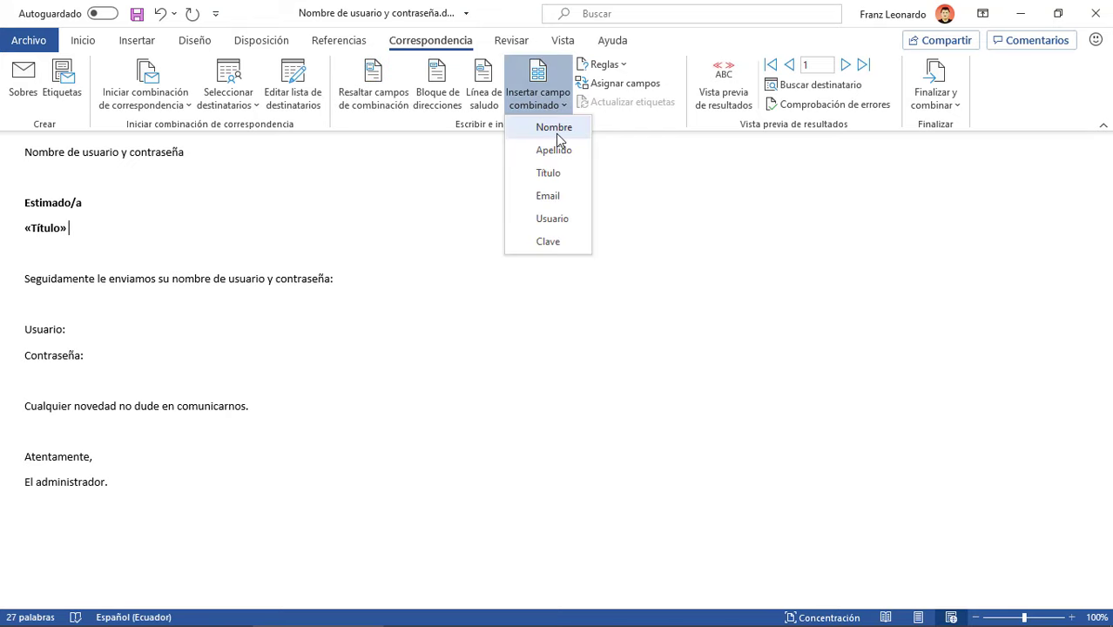
{"action": "left_click", "coordinate": [556, 128]}
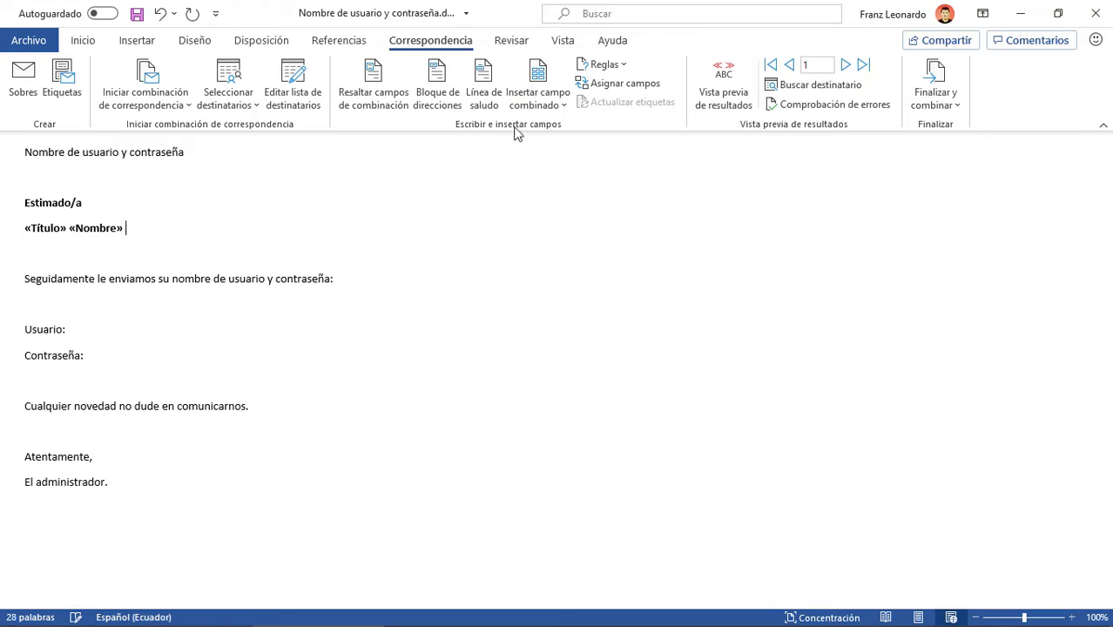
{"action": "left_click", "coordinate": [537, 107]}
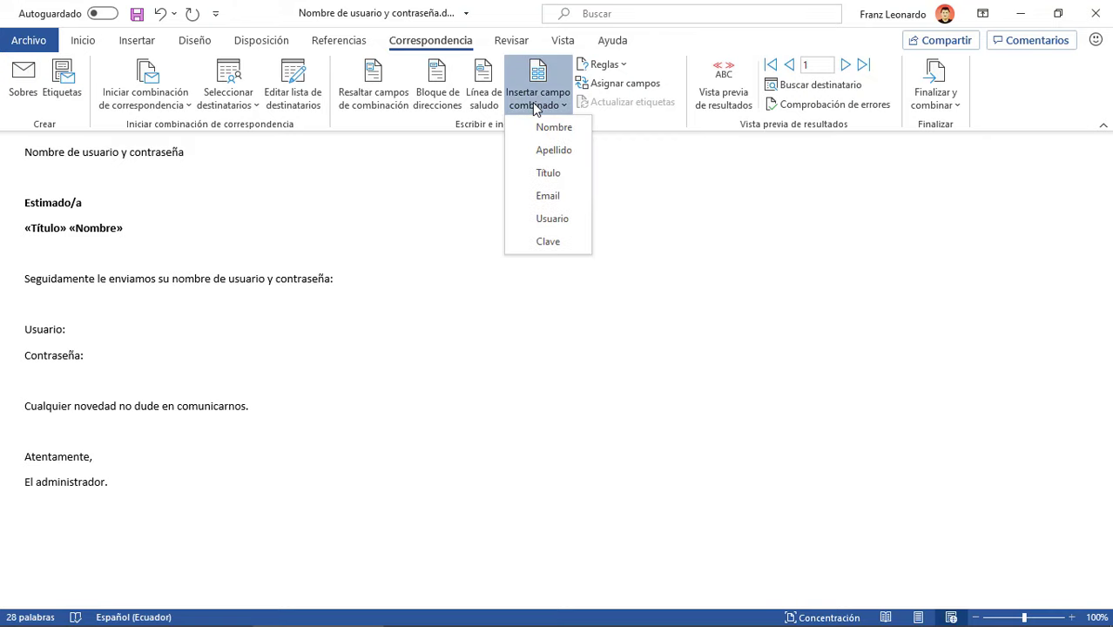
{"action": "left_click", "coordinate": [550, 152]}
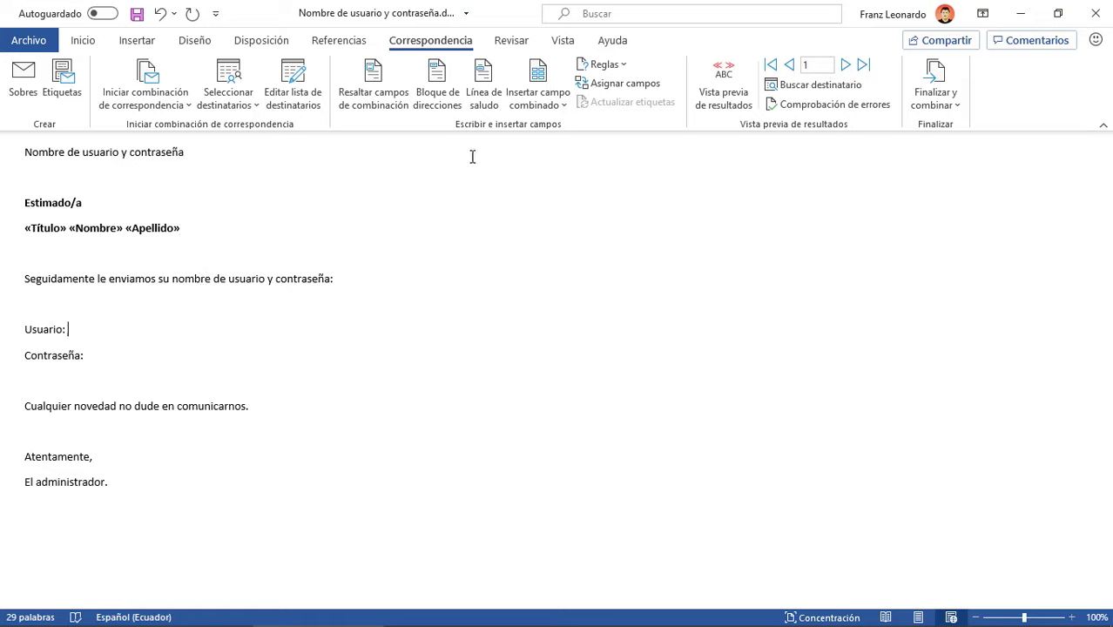
Step: Insert the «Usuario» field after Usuario: and the «Clave» field after Contraseña:
{"action": "left_click", "coordinate": [543, 97]}
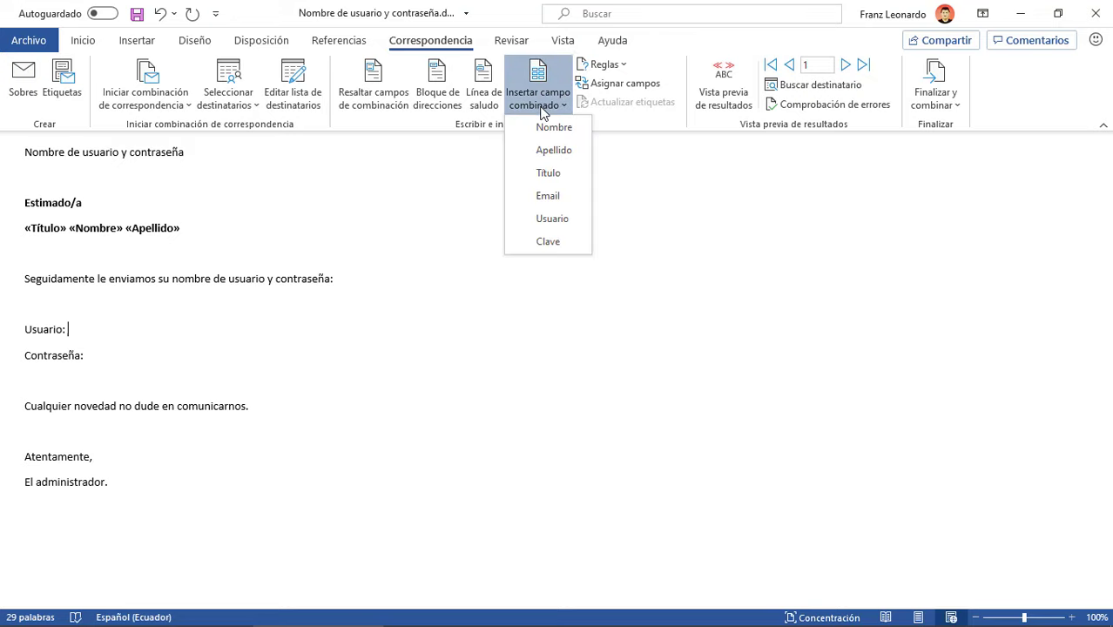
{"action": "left_click", "coordinate": [556, 220]}
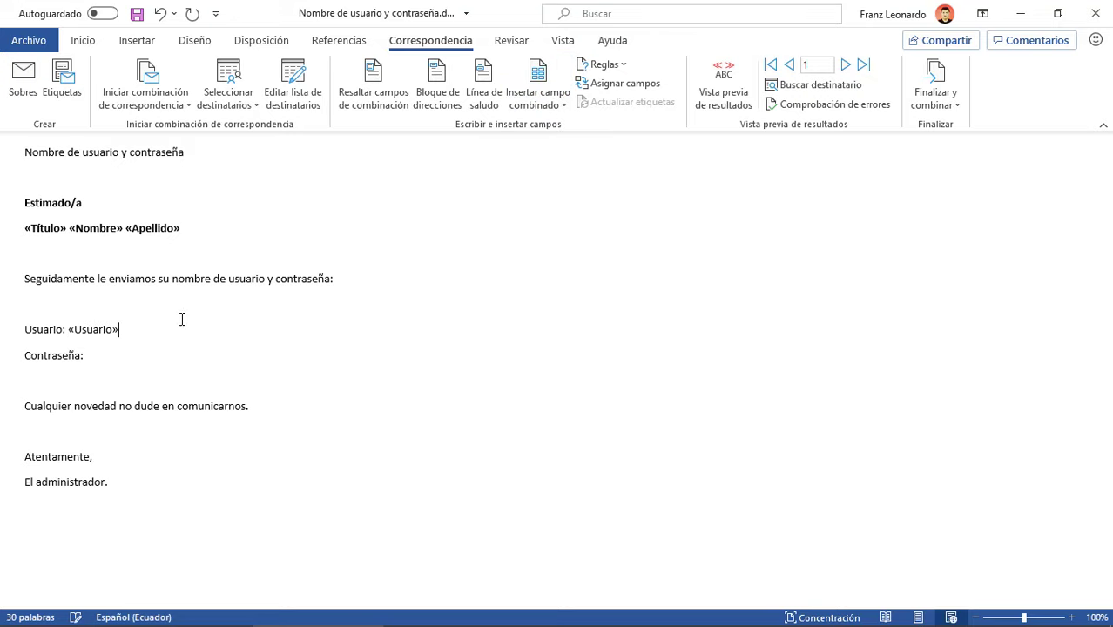
{"action": "left_click", "coordinate": [98, 360]}
{"action": "left_click", "coordinate": [540, 106]}
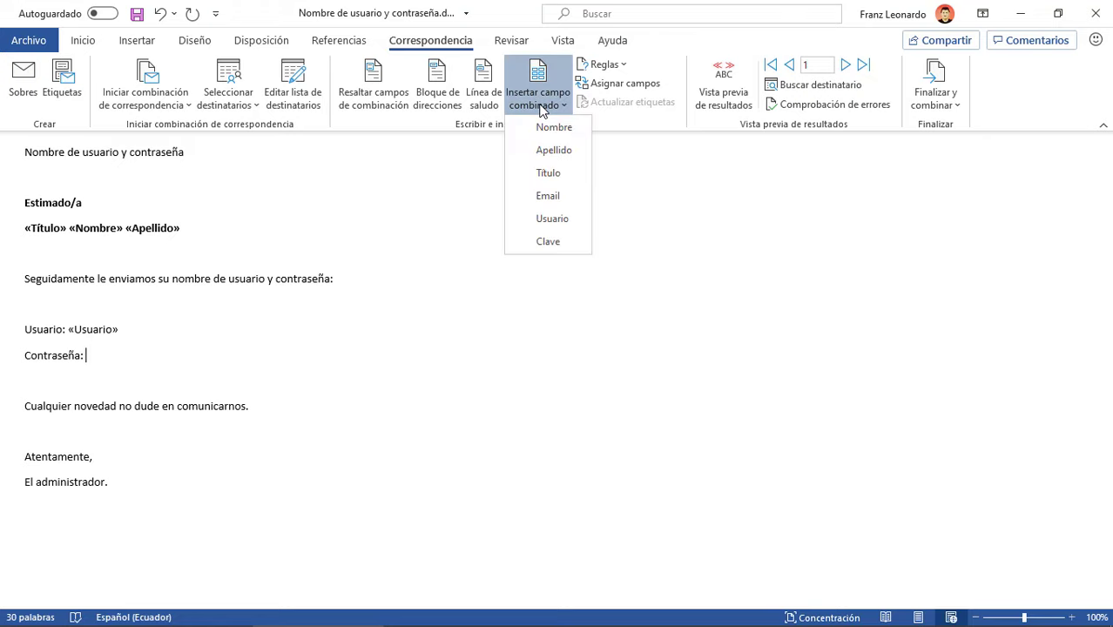
{"action": "left_click", "coordinate": [547, 244]}
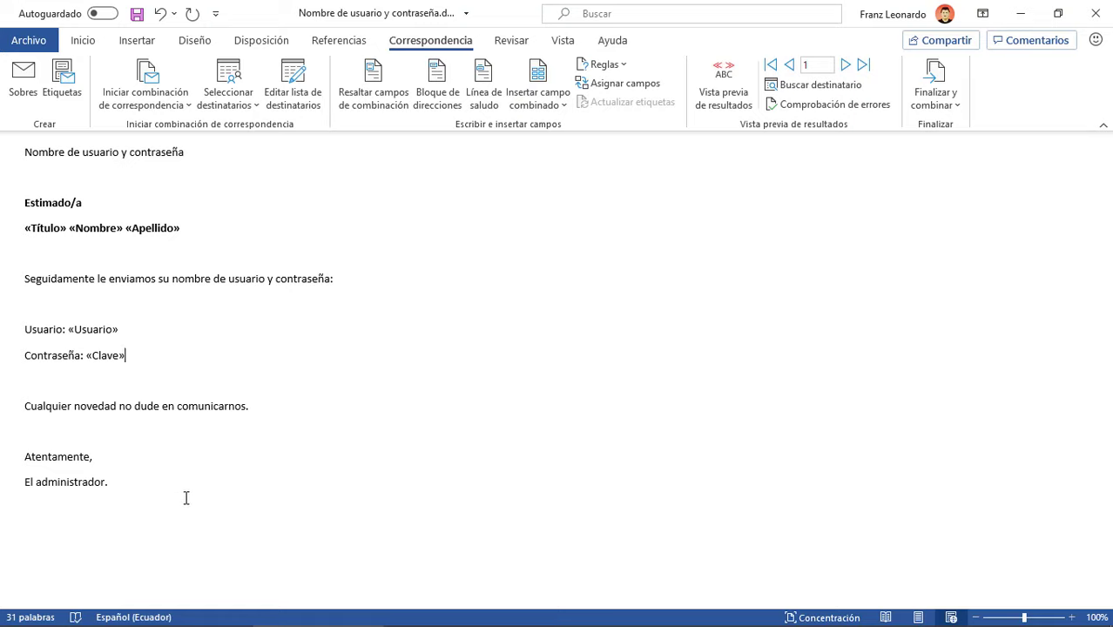
Step: Turn on Vista previa de resultados and advance seven records to show record 8
{"action": "left_click", "coordinate": [722, 96]}
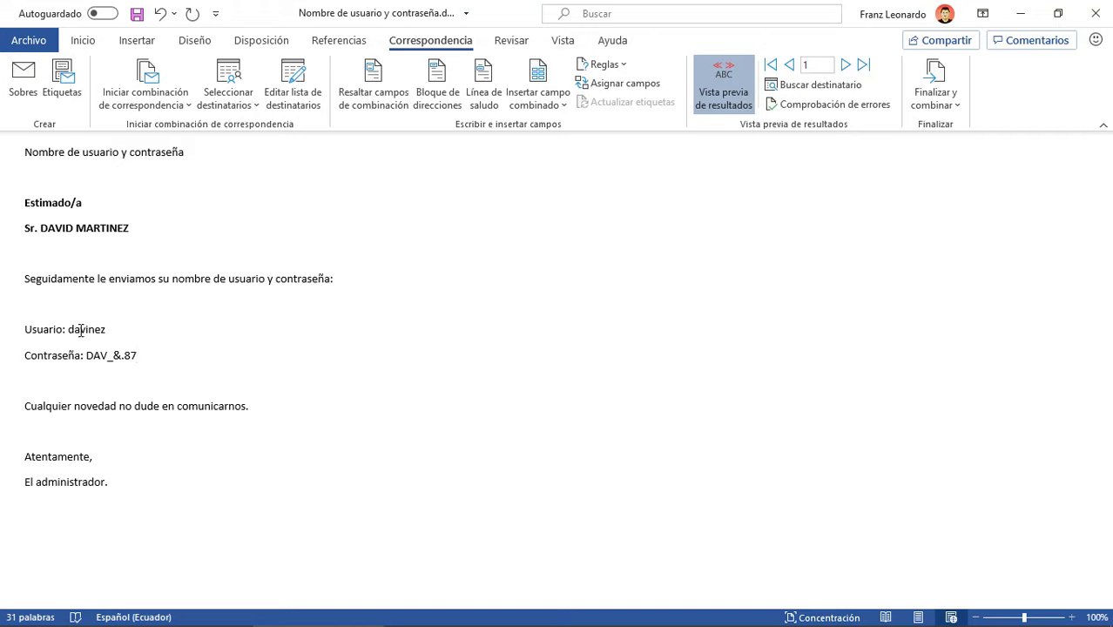
{"action": "left_click", "coordinate": [845, 67]}
{"action": "left_click", "coordinate": [845, 67]}
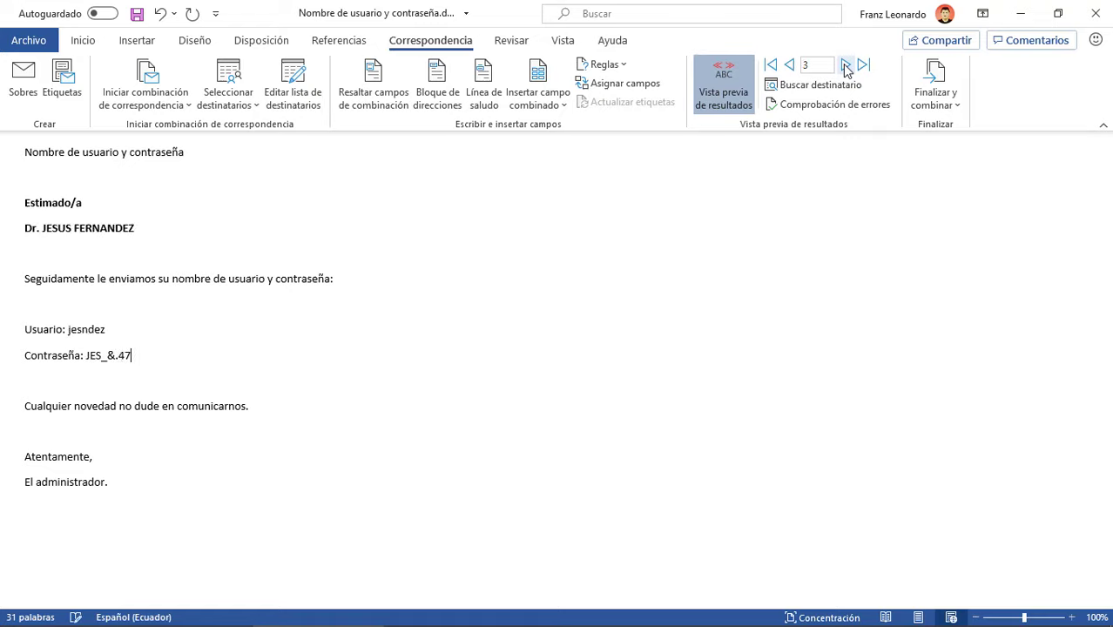
{"action": "left_click", "coordinate": [846, 67]}
{"action": "left_click", "coordinate": [845, 67]}
{"action": "left_click", "coordinate": [845, 67]}
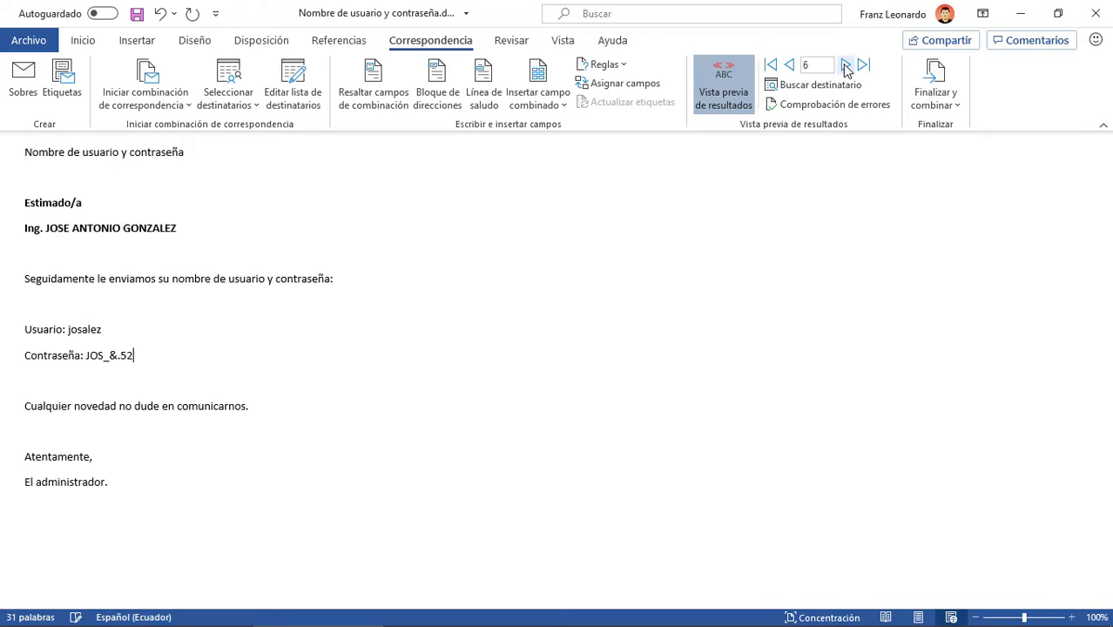
{"action": "left_click", "coordinate": [845, 67]}
{"action": "left_click", "coordinate": [845, 67]}
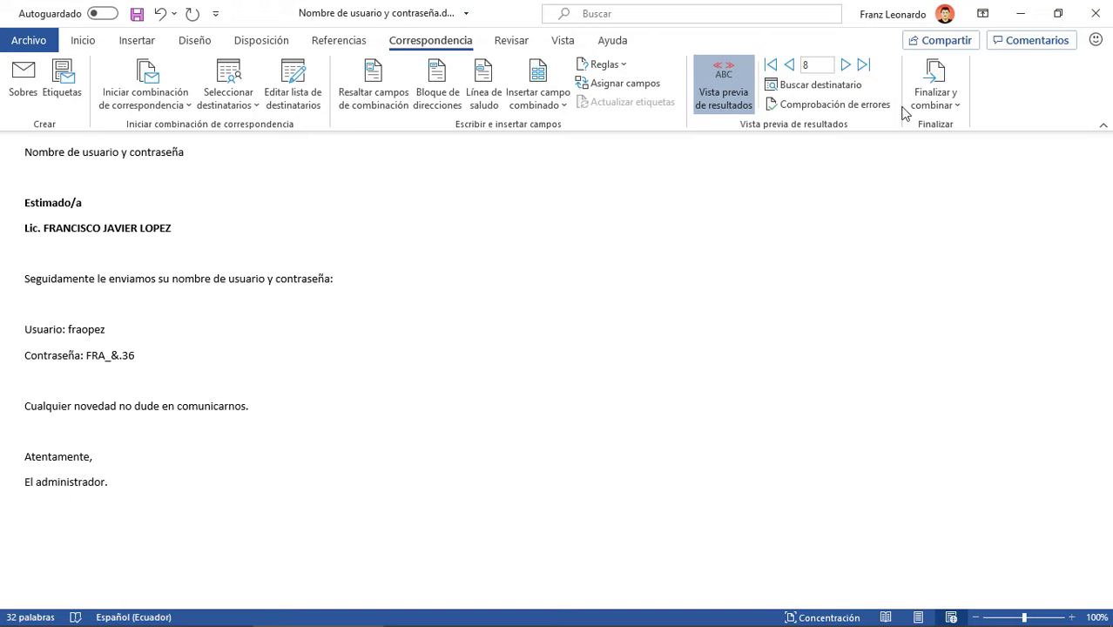
Step: Send the merge as HTML emails to all records via Email, subject 'Nombre de usuario y contraseña'
{"action": "left_click", "coordinate": [956, 106]}
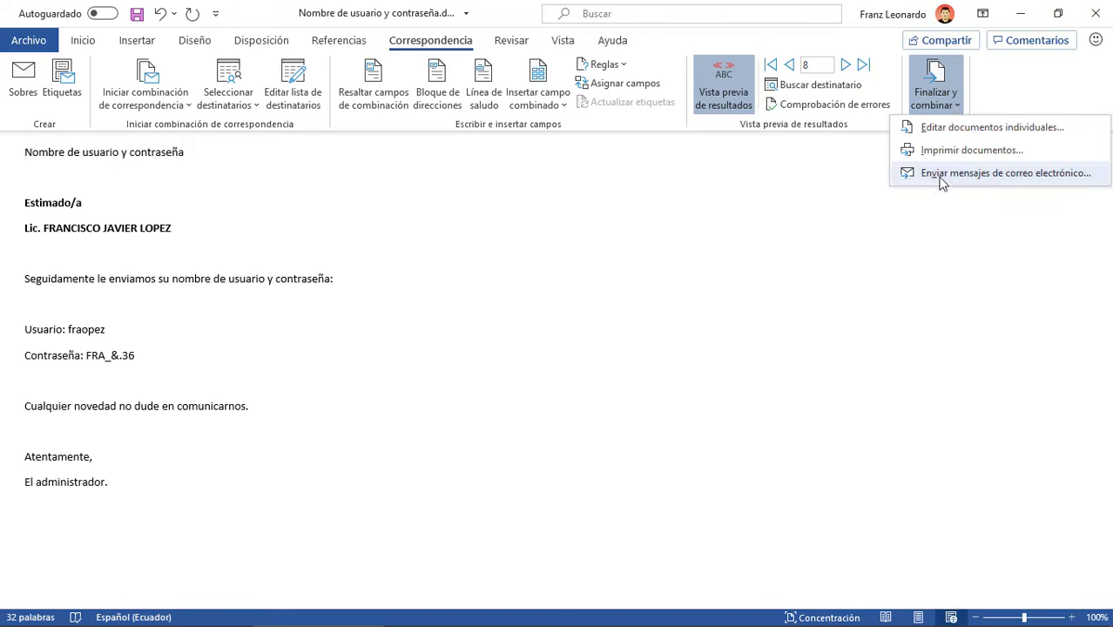
{"action": "left_click", "coordinate": [943, 174]}
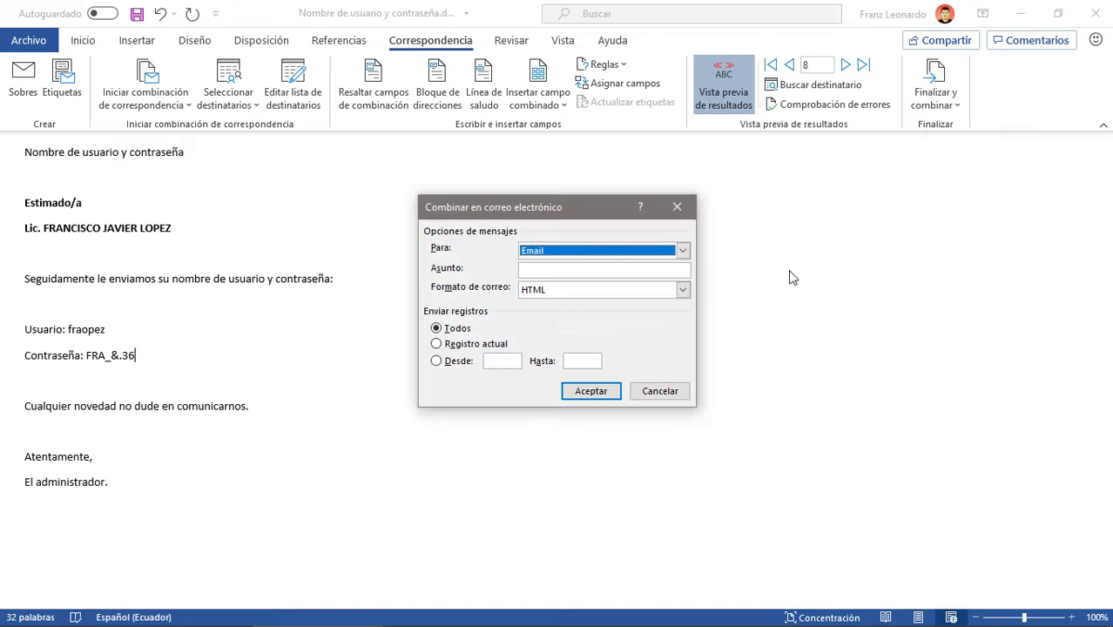
{"action": "left_click", "coordinate": [682, 253]}
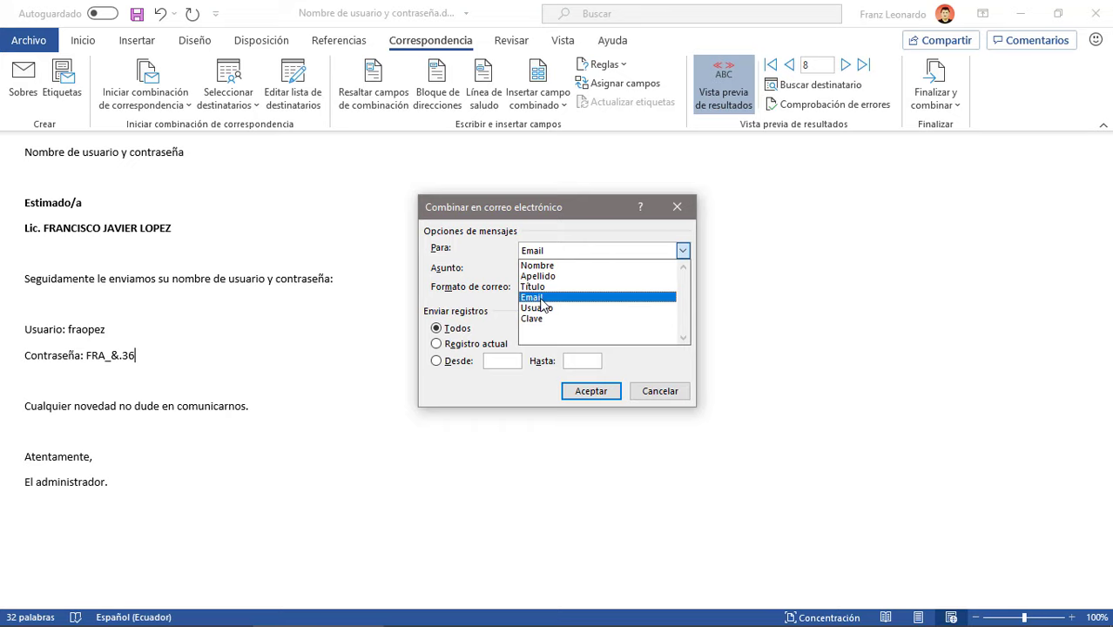
{"action": "left_click", "coordinate": [541, 299]}
{"action": "type", "text": "Nombre de usuario y contrase"}
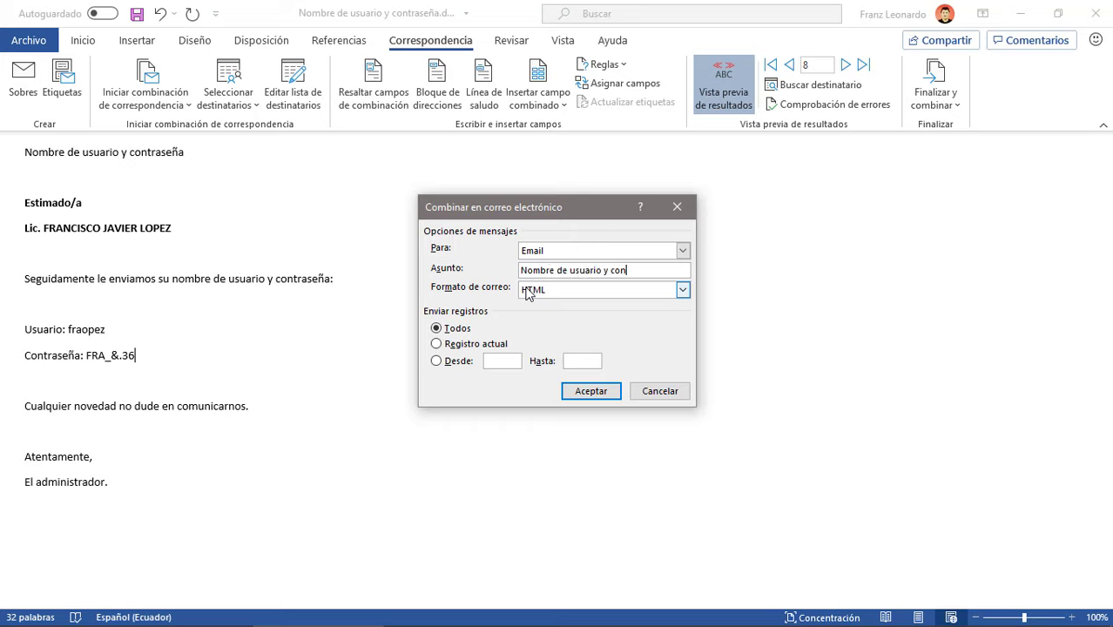
{"action": "type", "text": "ña"}
{"action": "left_click", "coordinate": [598, 398]}
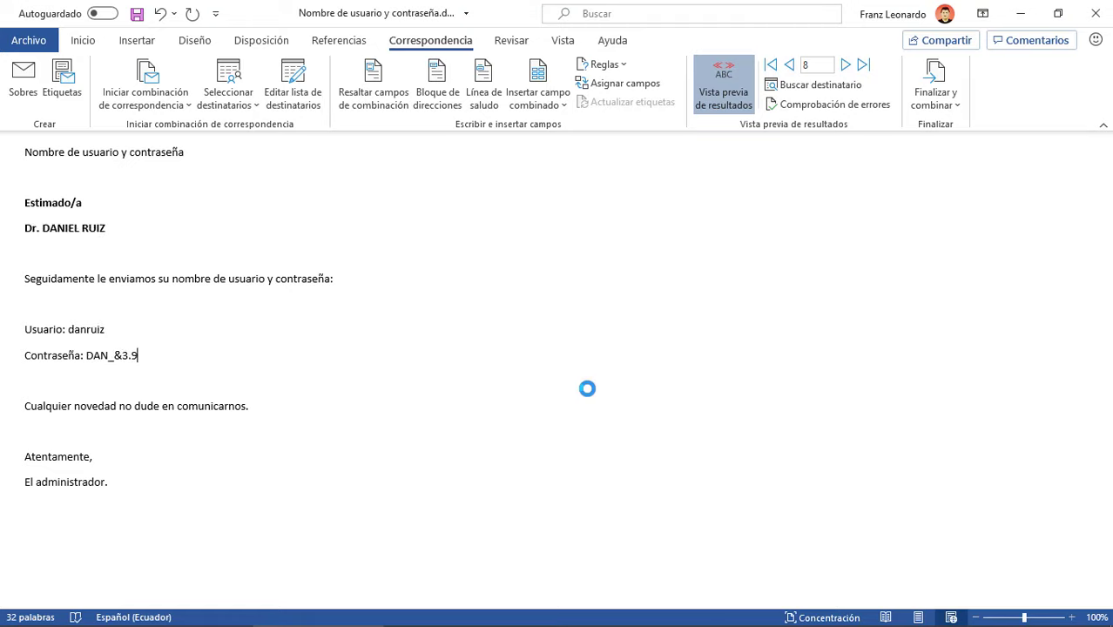